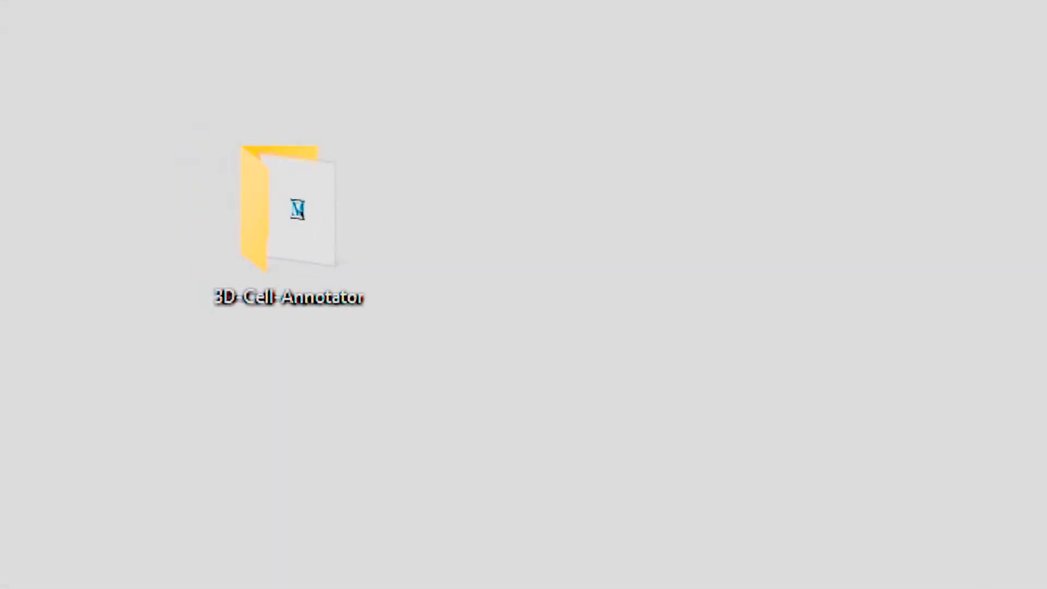
- Open the 3D-Cell-Annotator folder on the desktop and launch MitkWorkbench from it
double_click(333, 182)
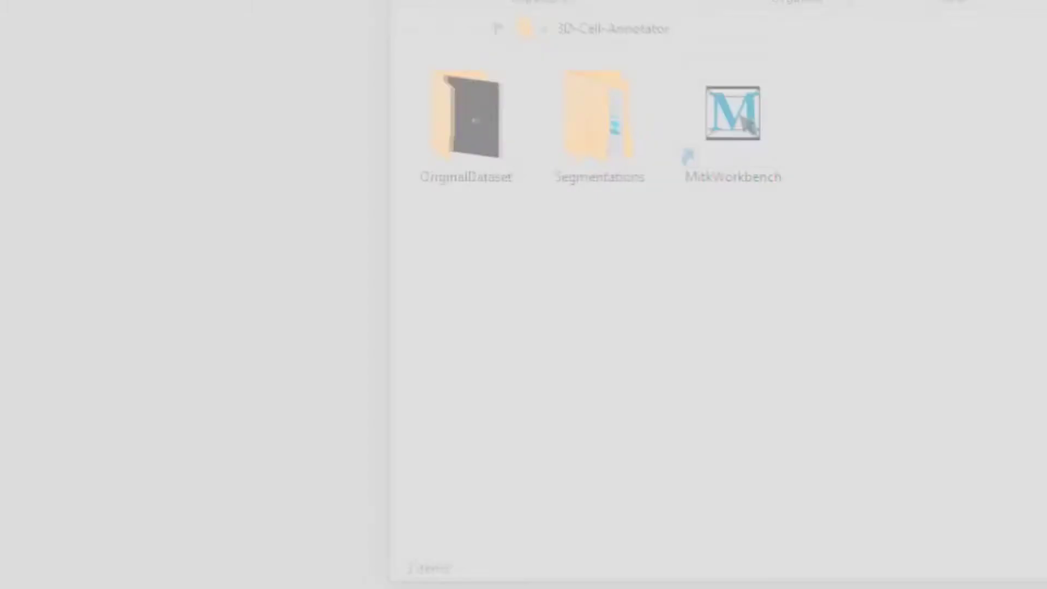
double_click(730, 114)
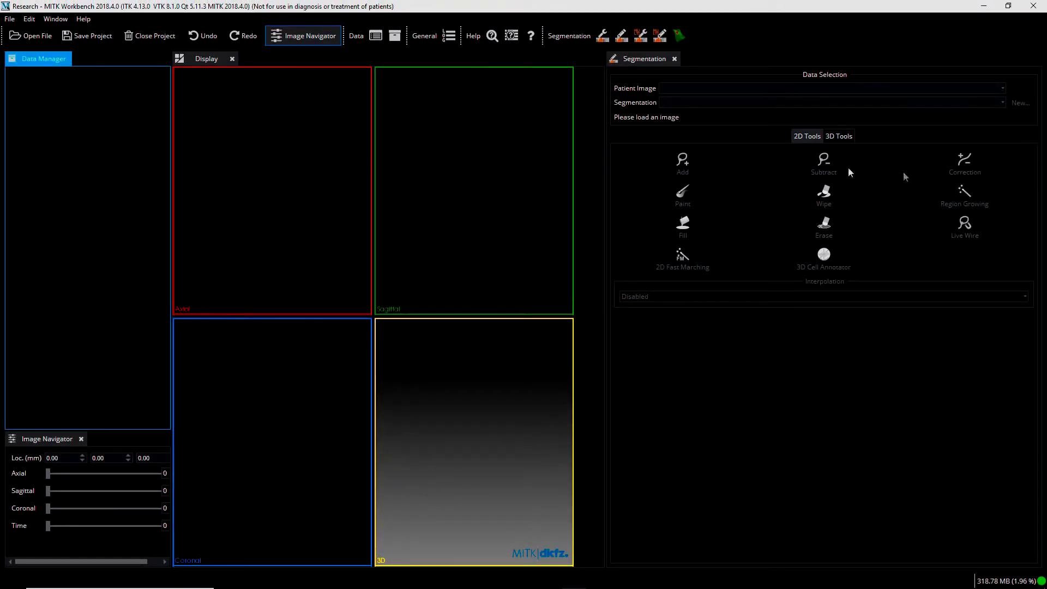
- Load the image 4May15FGFRionCD1_SU54_LM1-1_blue.tif from the OriginalDataset folder inside 3D-Cell-Annotator on the desktop
click(31, 36)
click(139, 40)
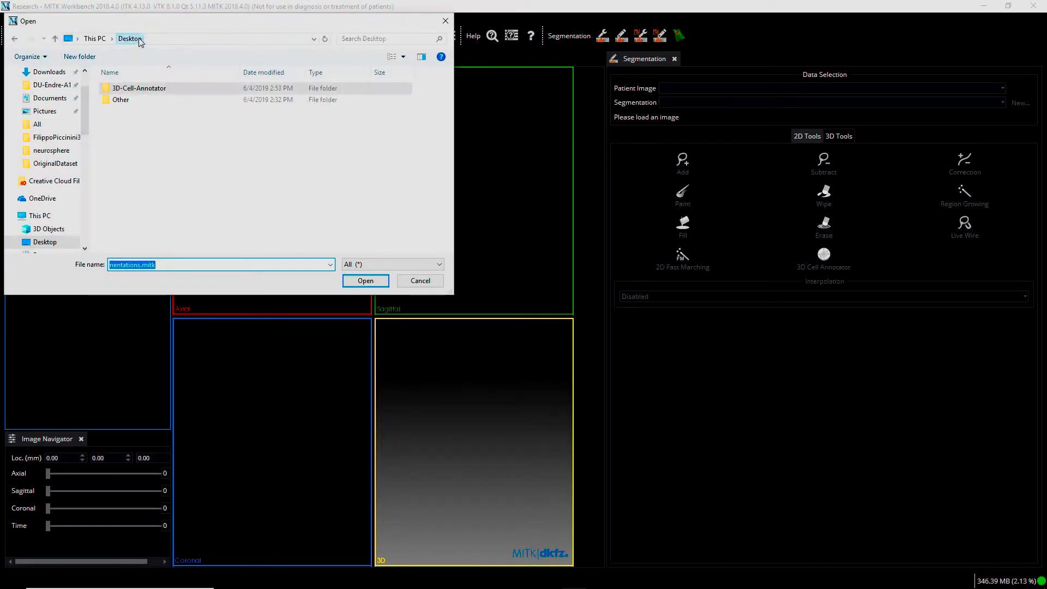
click(131, 91)
double_click(131, 90)
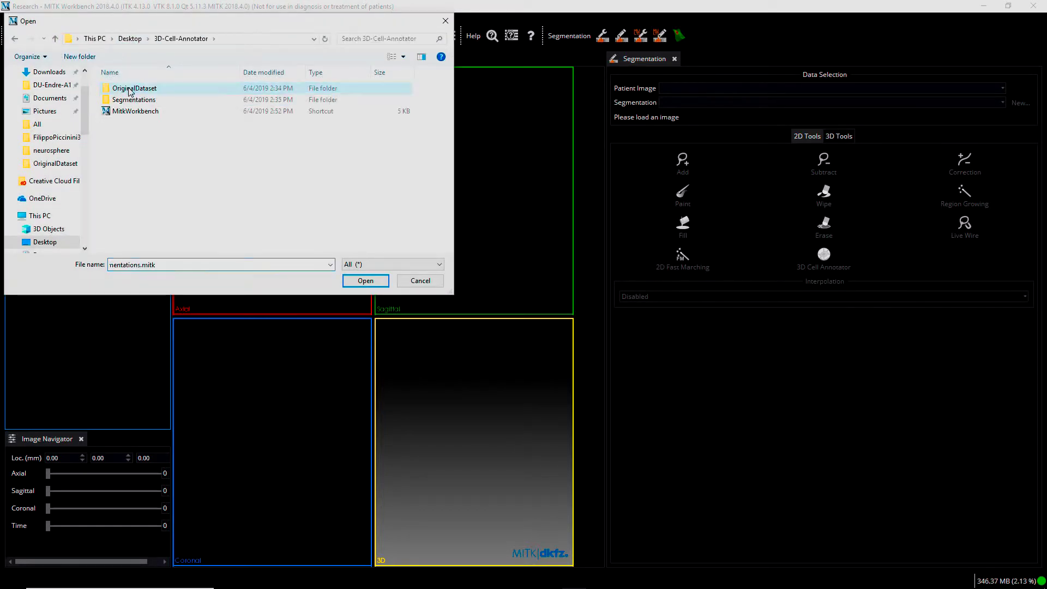
double_click(130, 88)
click(133, 94)
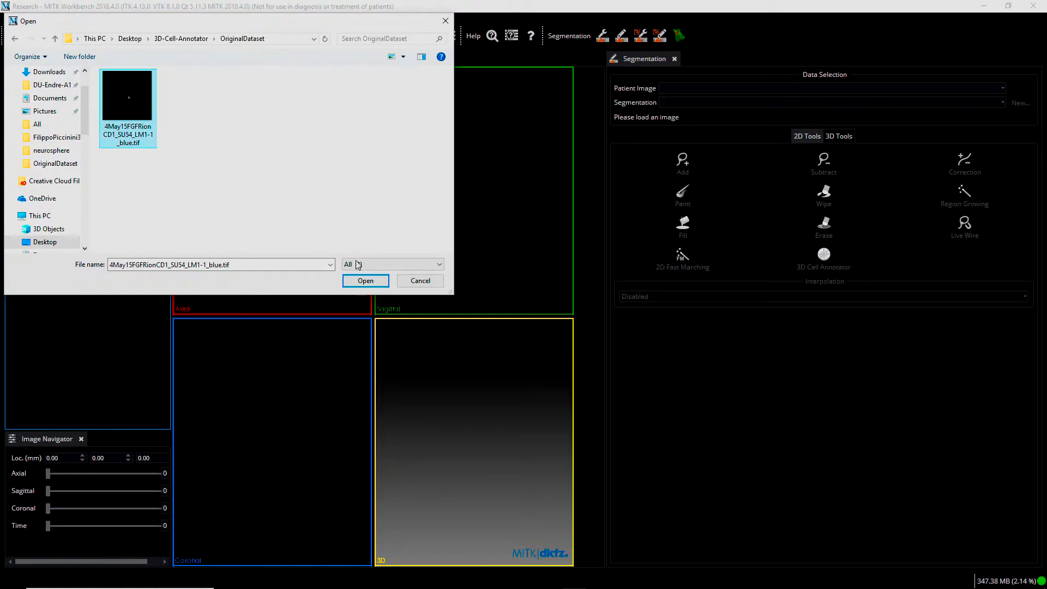
click(359, 280)
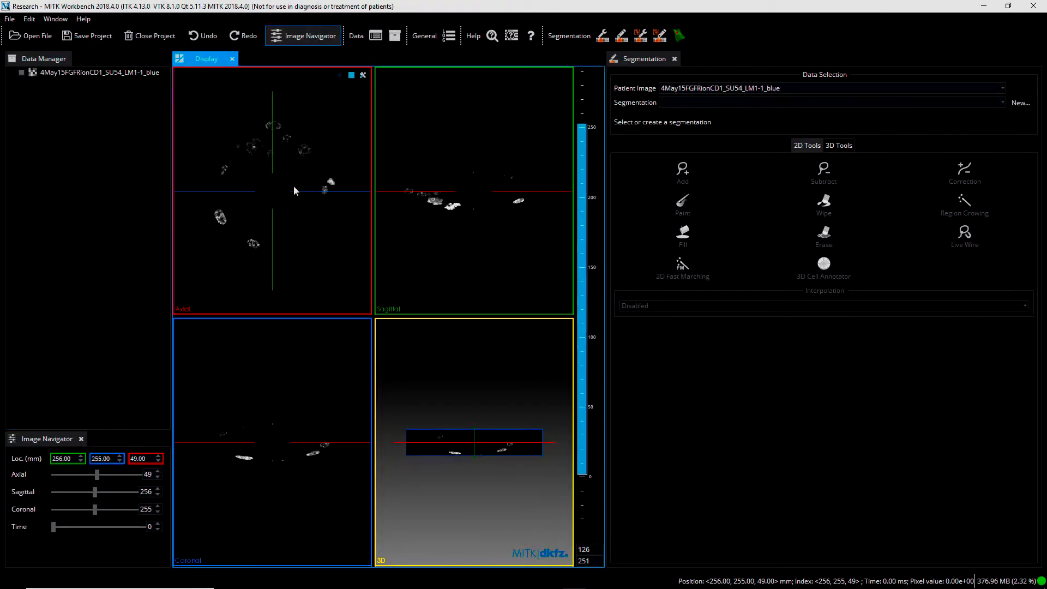
- Create a new red segmentation named a01 for the loaded image
scroll(293, 182, down, 2)
drag(489, 436, 486, 494)
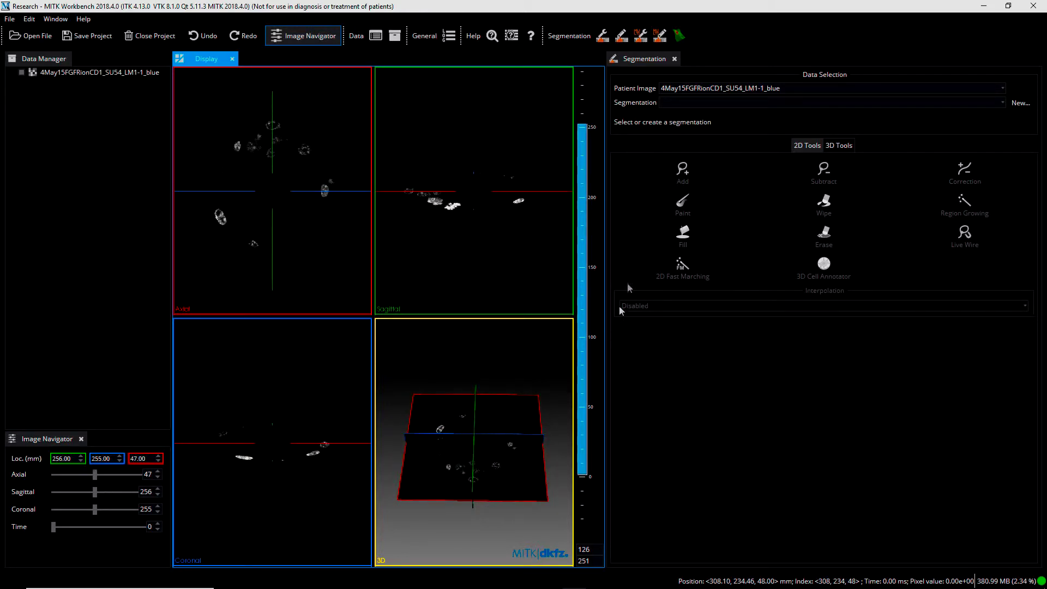
click(1026, 102)
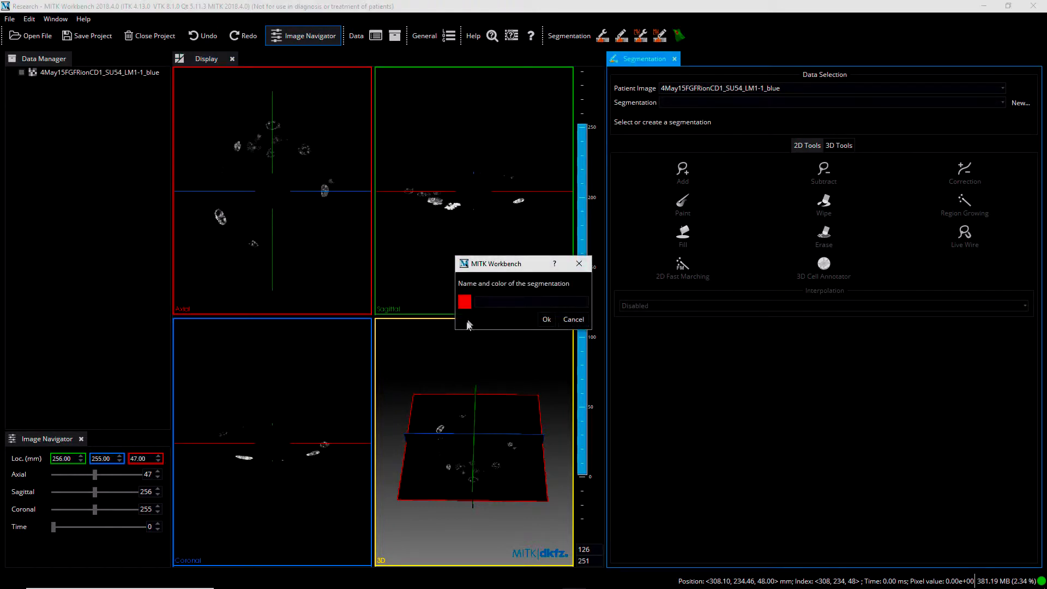
text(a01)
click(544, 319)
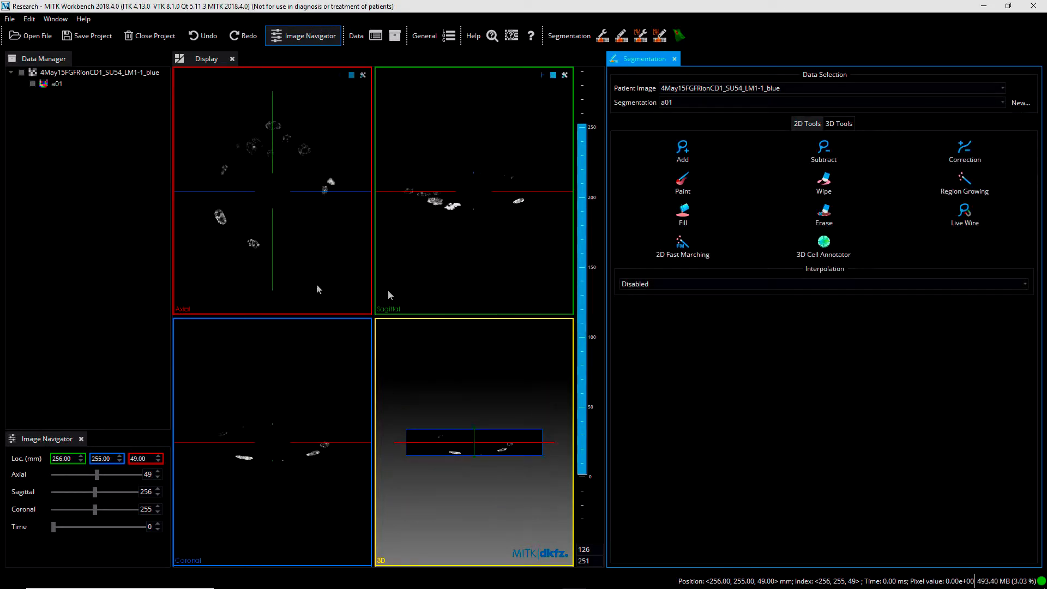
- Place the crosshair in the lower-left nucleus of the axial slice and outline it with the Add tool in the axial, sagittal and coronal slices
click(222, 218)
right_drag(218, 214, 257, 140)
middle_drag(219, 217, 256, 173)
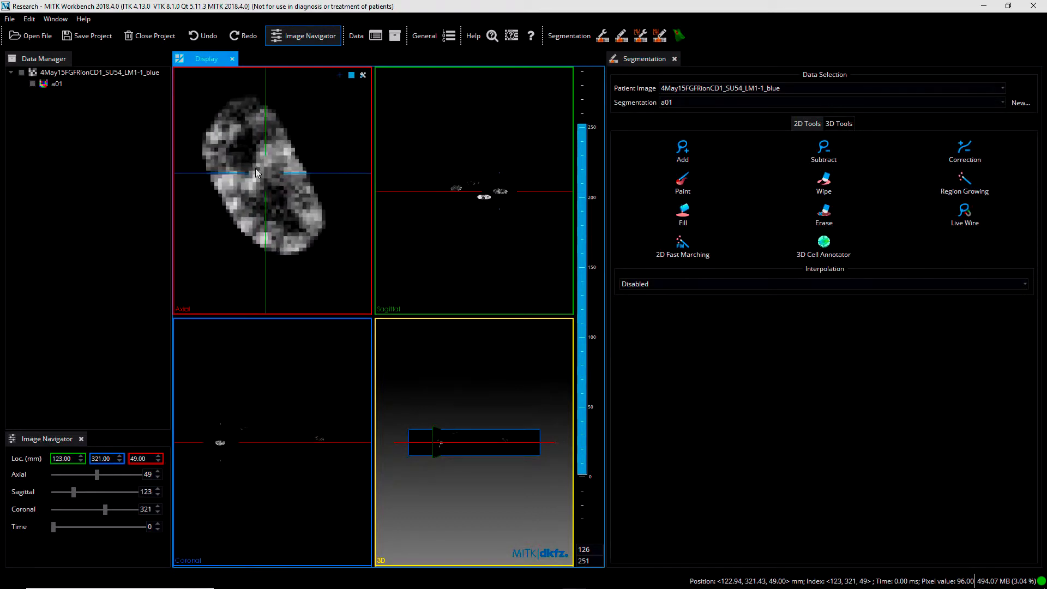
right_drag(505, 188, 469, 162)
middle_drag(466, 188, 480, 175)
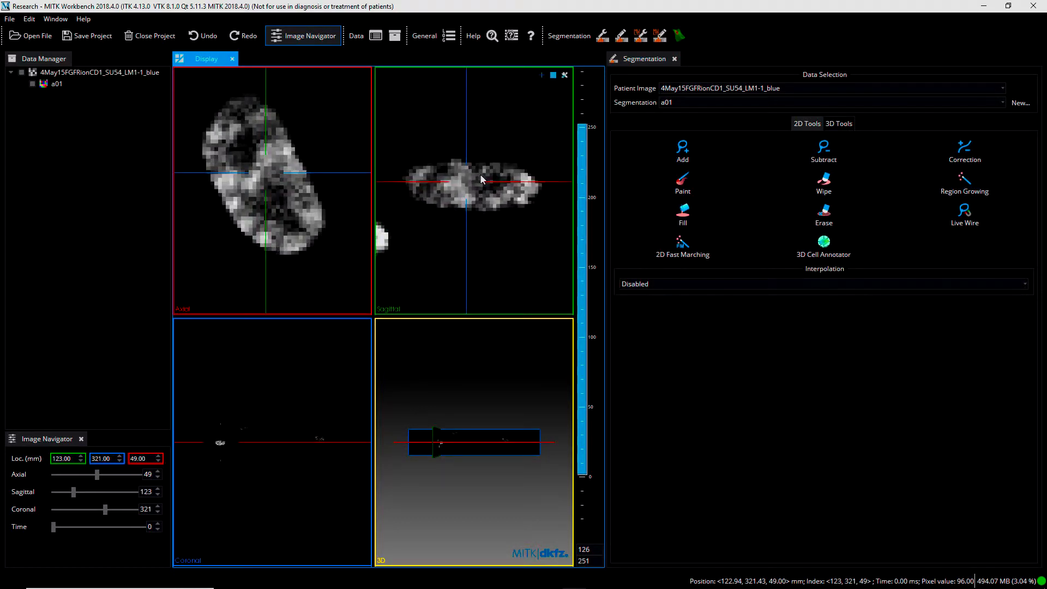
right_drag(224, 443, 271, 348)
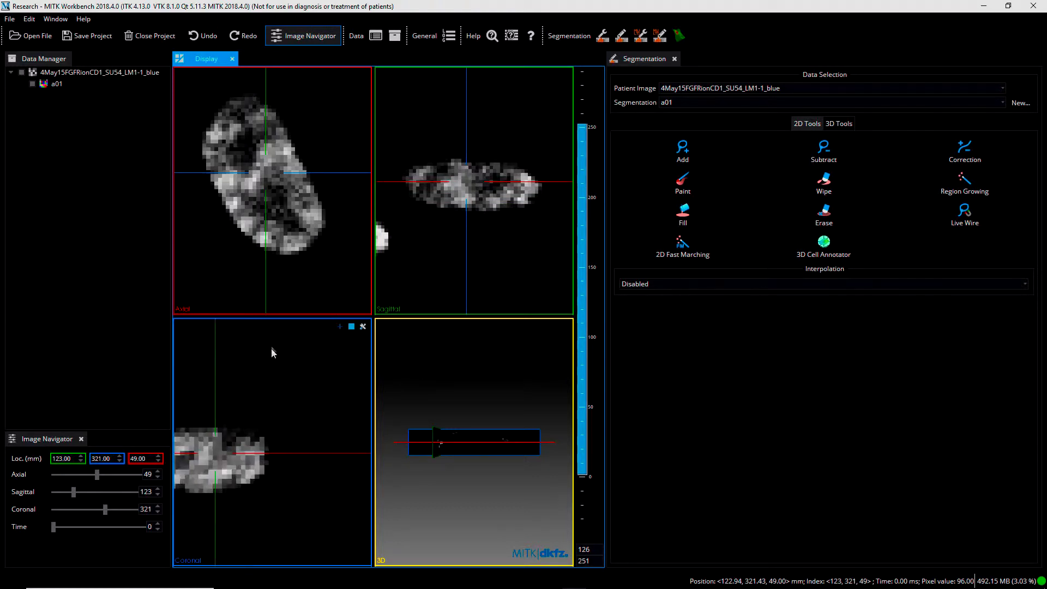
middle_drag(208, 446, 266, 419)
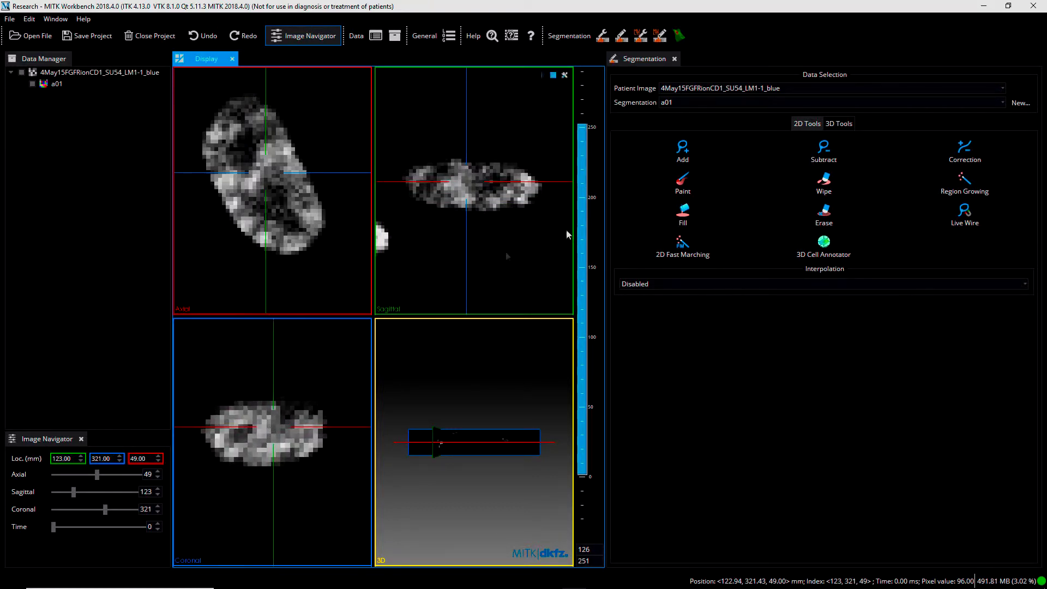
click(683, 152)
mouse_move(295, 148)
mouse_down()
mouse_move(325, 206)
mouse_move(309, 254)
mouse_move(248, 240)
mouse_move(216, 199)
mouse_move(205, 136)
mouse_move(235, 103)
mouse_move(276, 105)
mouse_move(296, 144)
mouse_up()
mouse_move(427, 166)
mouse_down()
mouse_move(406, 197)
mouse_move(420, 205)
mouse_move(518, 210)
mouse_move(542, 188)
mouse_move(512, 158)
mouse_move(428, 165)
mouse_up()
mouse_move(273, 393)
mouse_down()
mouse_move(205, 421)
mouse_move(227, 464)
mouse_move(295, 464)
mouse_move(328, 414)
mouse_move(274, 394)
mouse_up()
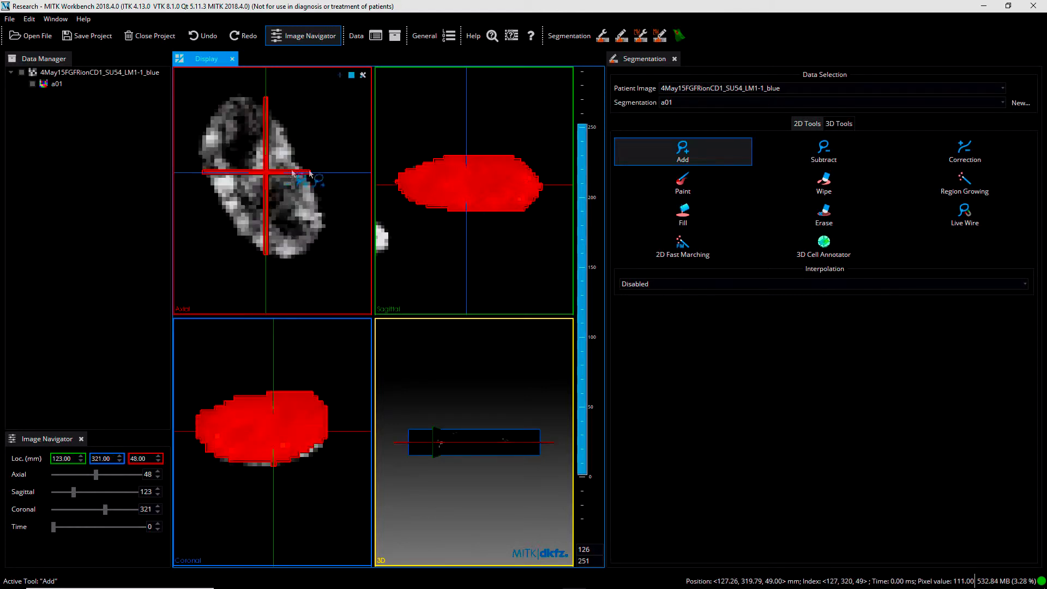
click(701, 159)
- Activate the 3D Cell Annotator and try a single cell segmentation with the default settings, then cancel the run
click(820, 243)
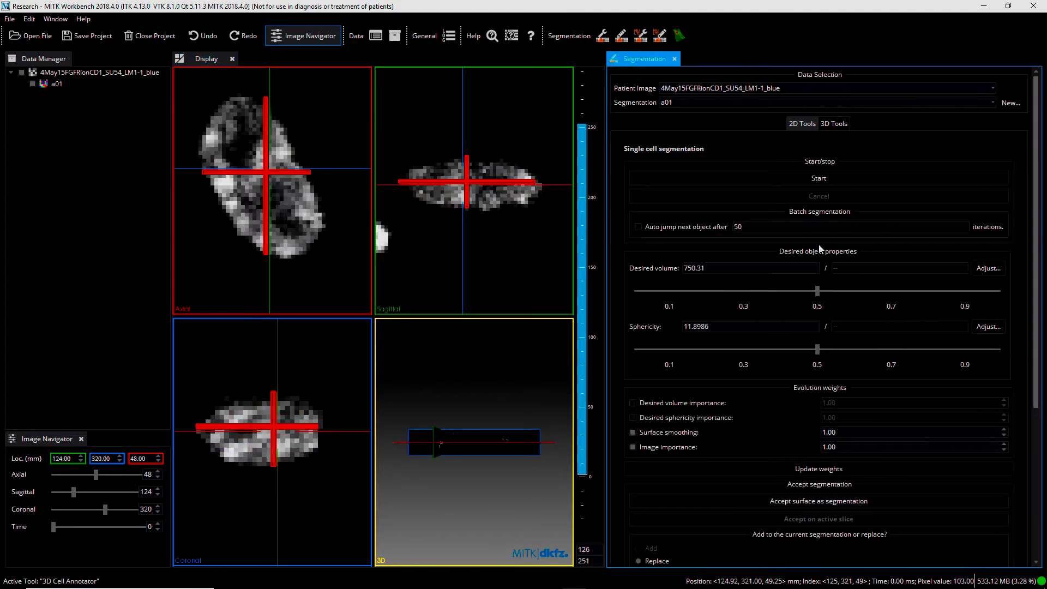
click(789, 179)
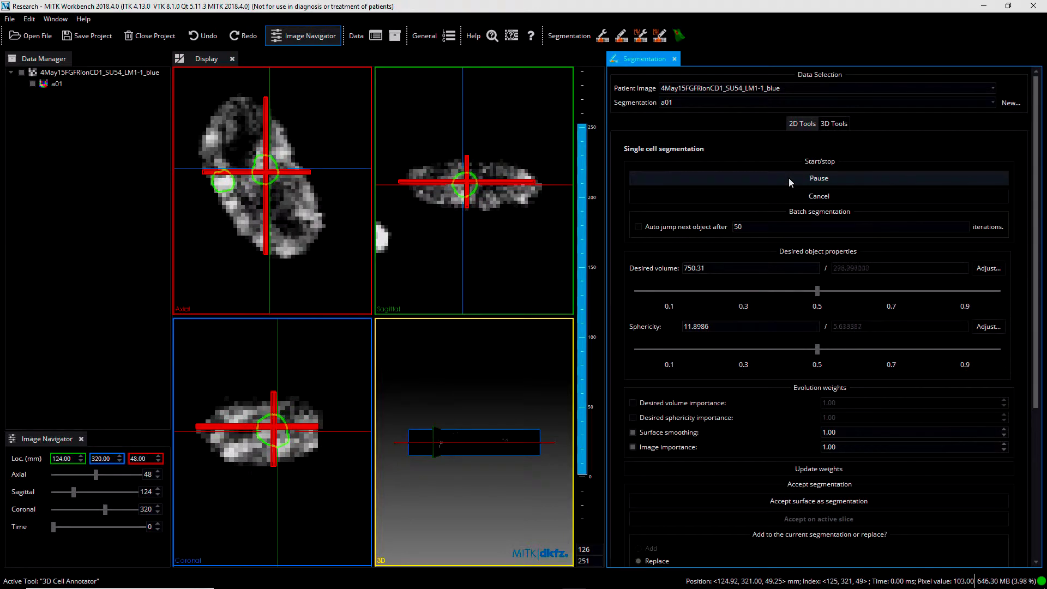
click(788, 178)
click(788, 196)
- Set the desired volume to 4000, enable desired volume importance with a weight of 5, and start the segmentation
drag(725, 268, 651, 274)
text(4000)
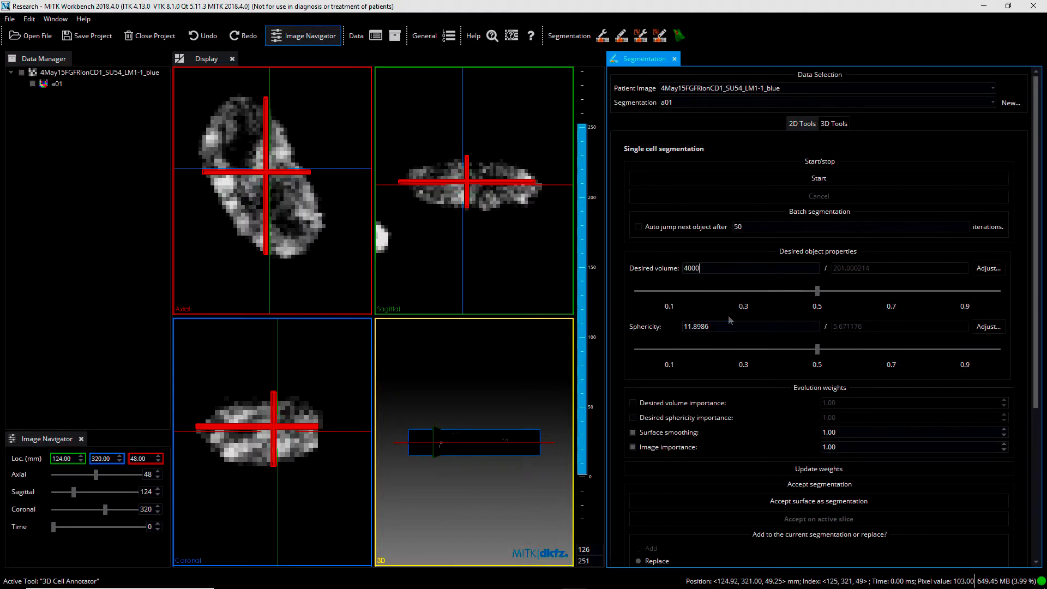
click(633, 403)
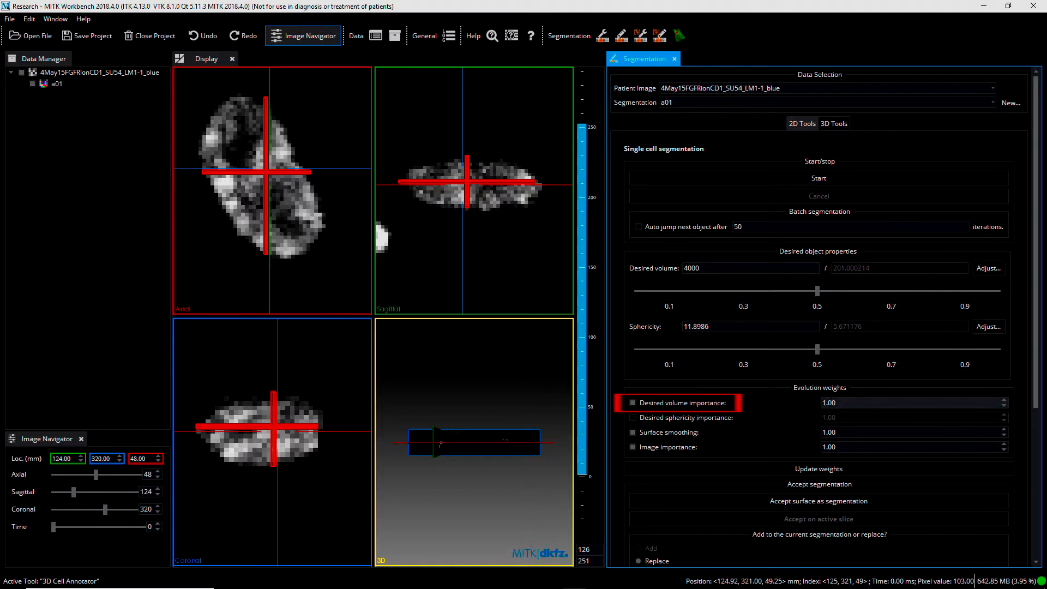
drag(825, 403, 820, 407)
text(5)
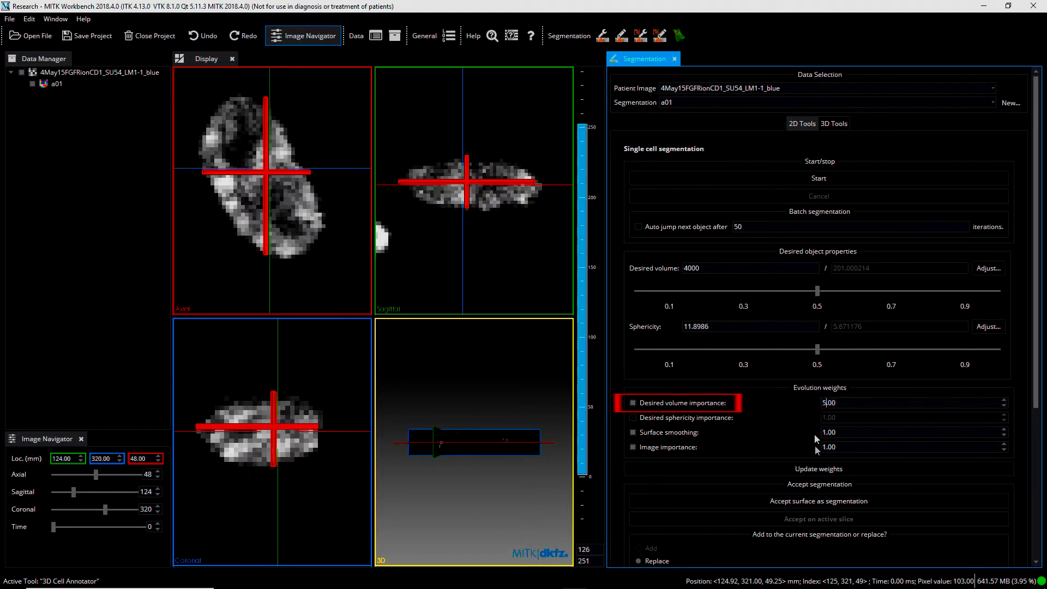
click(735, 176)
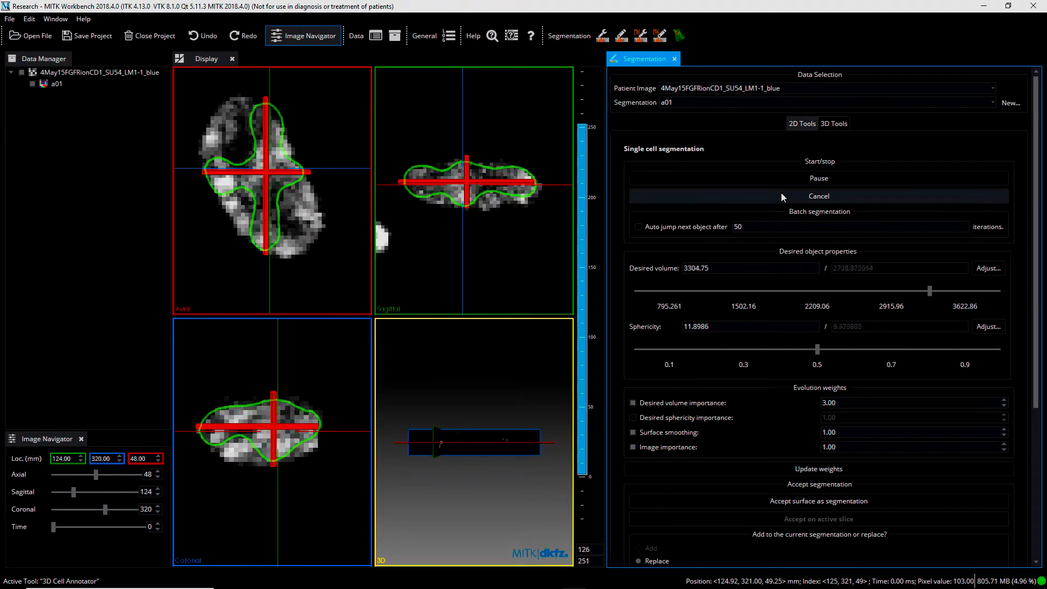
- Raise the running segmentation's desired volume in stages to 5425.35 and 8709.55, readjusting the volume range in between
click(820, 290)
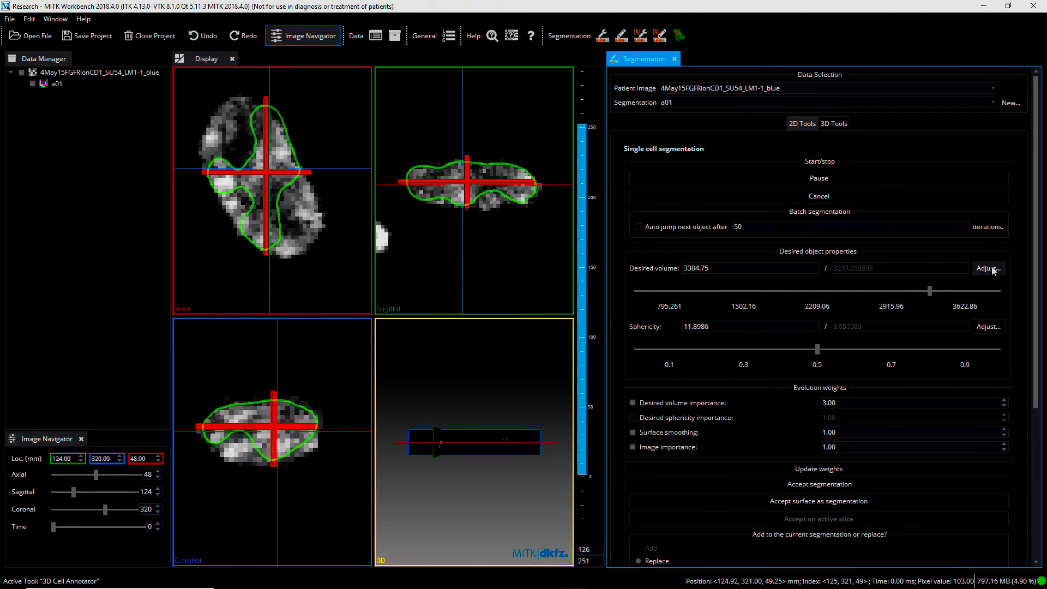
drag(822, 290, 969, 290)
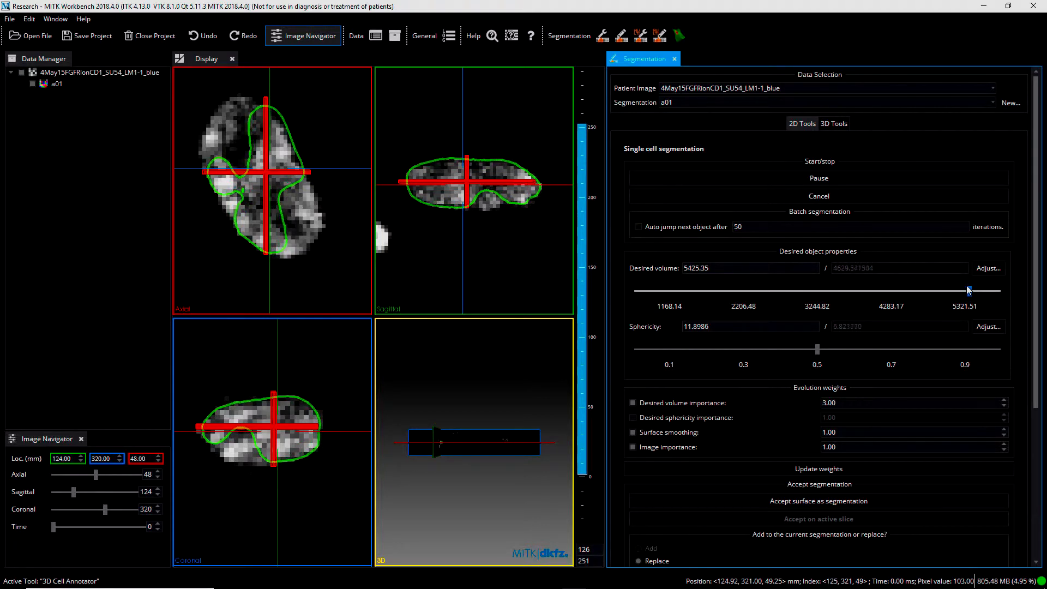
drag(968, 289, 969, 288)
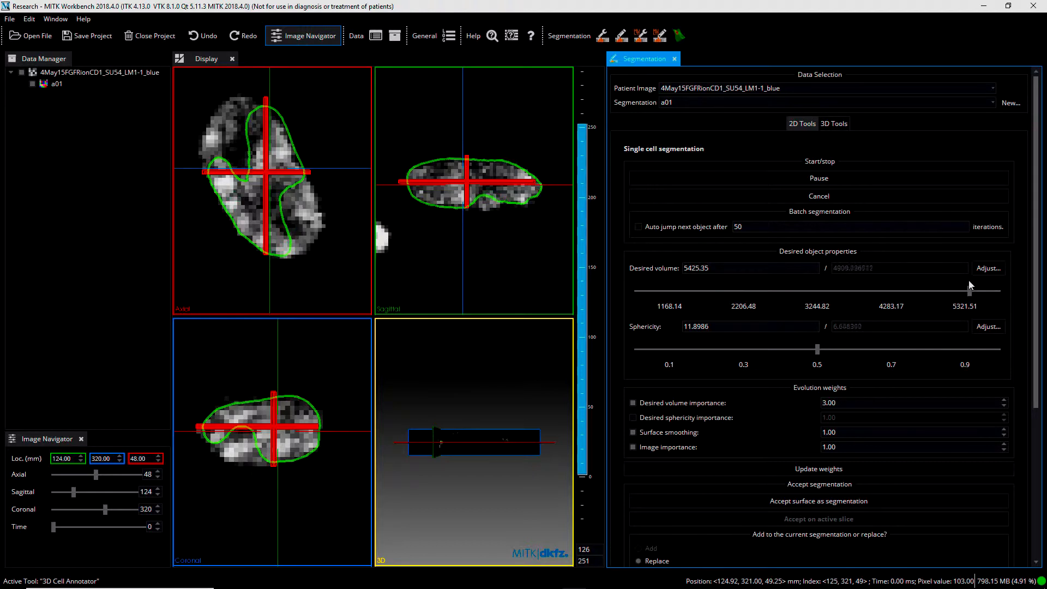
click(988, 268)
drag(817, 291, 976, 295)
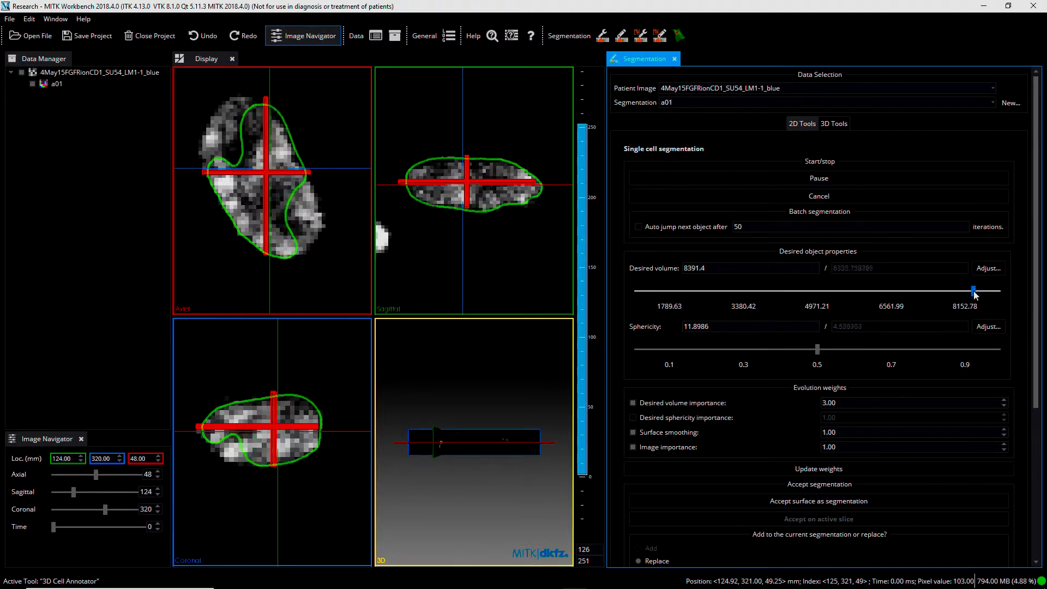
- Readjust the volume range, raise the desired volume to 11202.4, and update the desired volume importance to 5
click(988, 268)
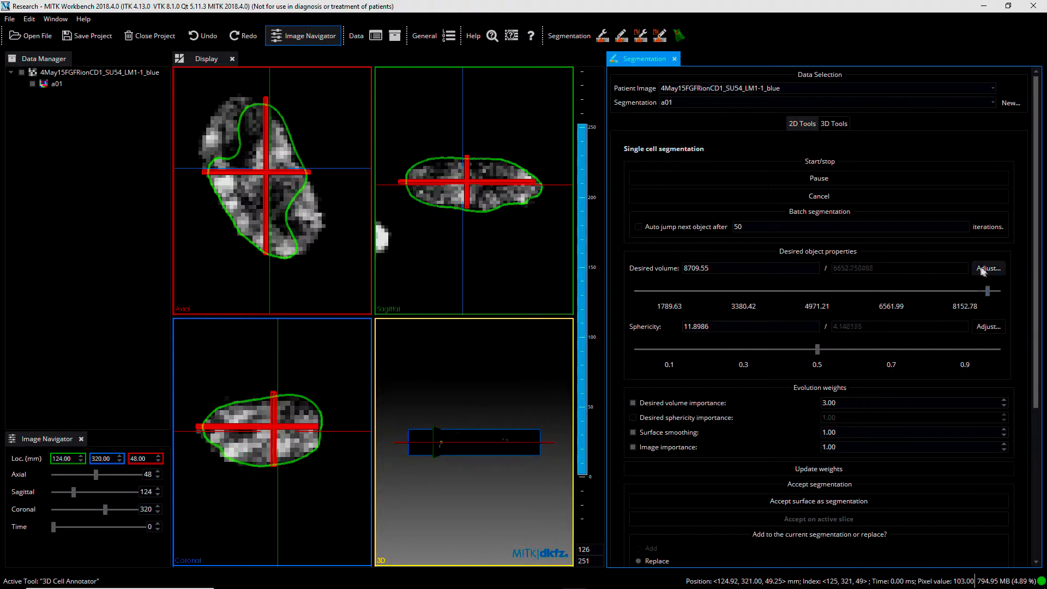
drag(817, 292, 965, 293)
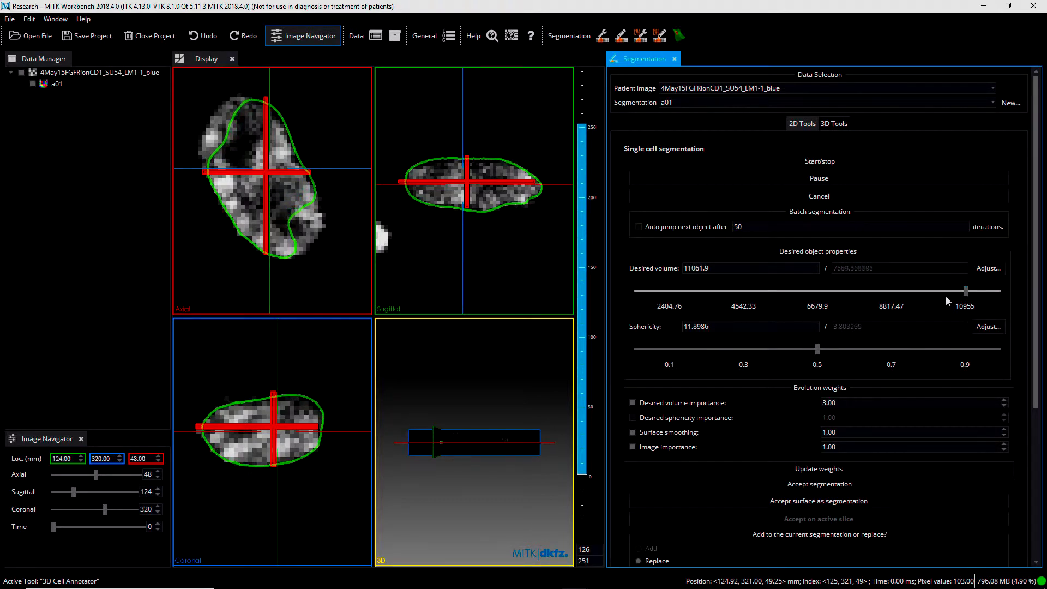
click(988, 268)
drag(836, 293, 904, 293)
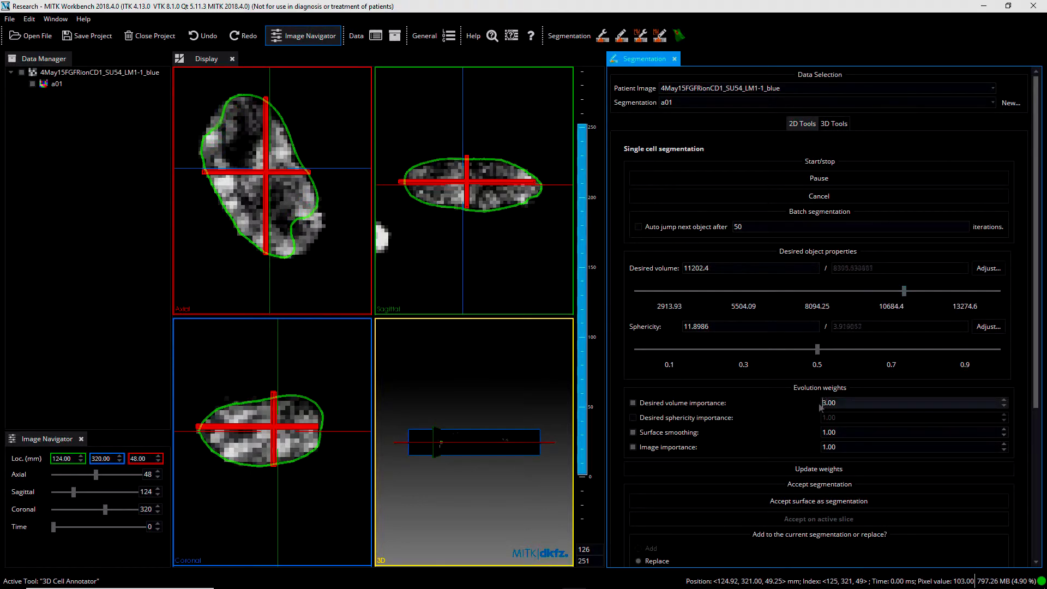
text(5)
click(818, 469)
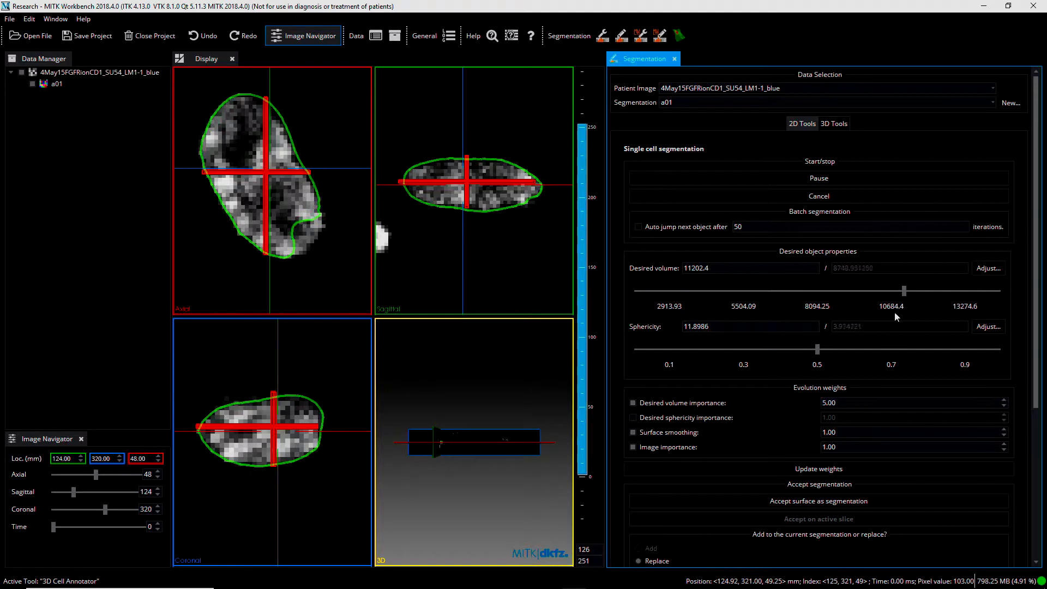
- Pause the a01 segmentation and check its contour on neighbouring coronal, axial and sagittal slices
scroll(264, 434, down, 5)
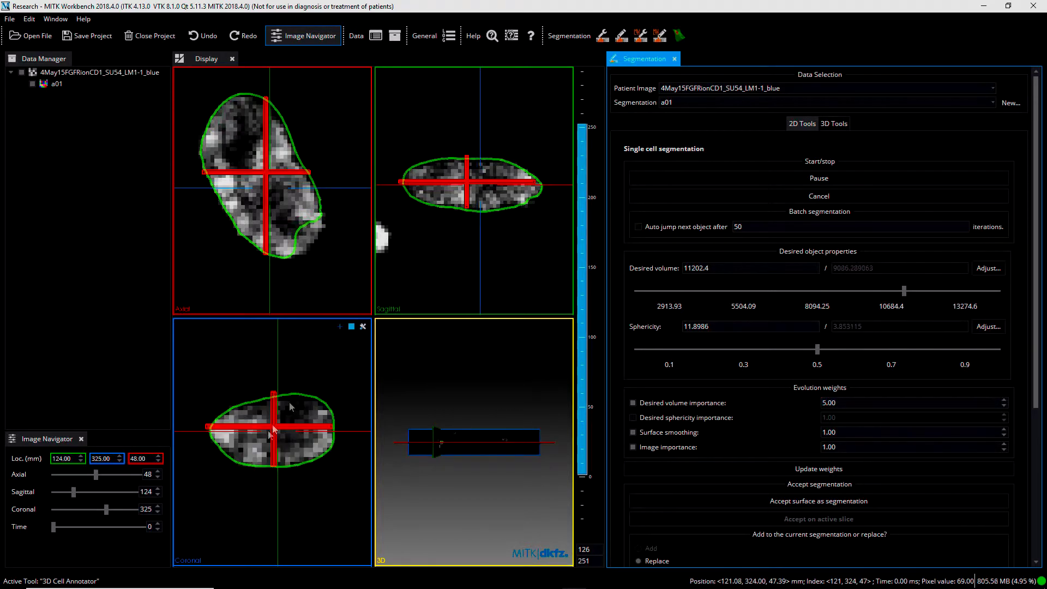
scroll(296, 244, down, 1)
scroll(296, 244, down, 1)
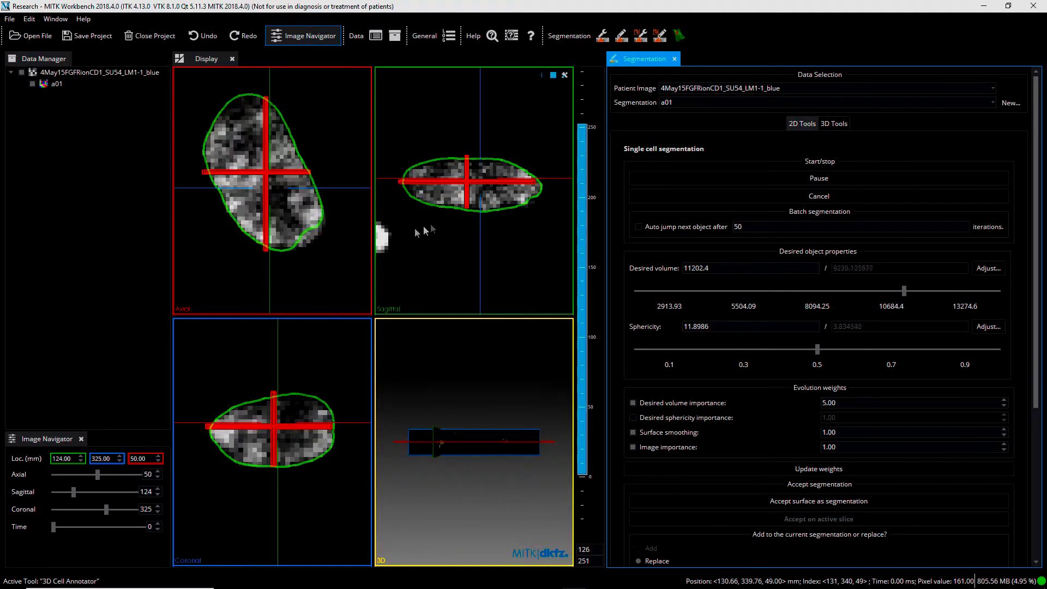
click(708, 179)
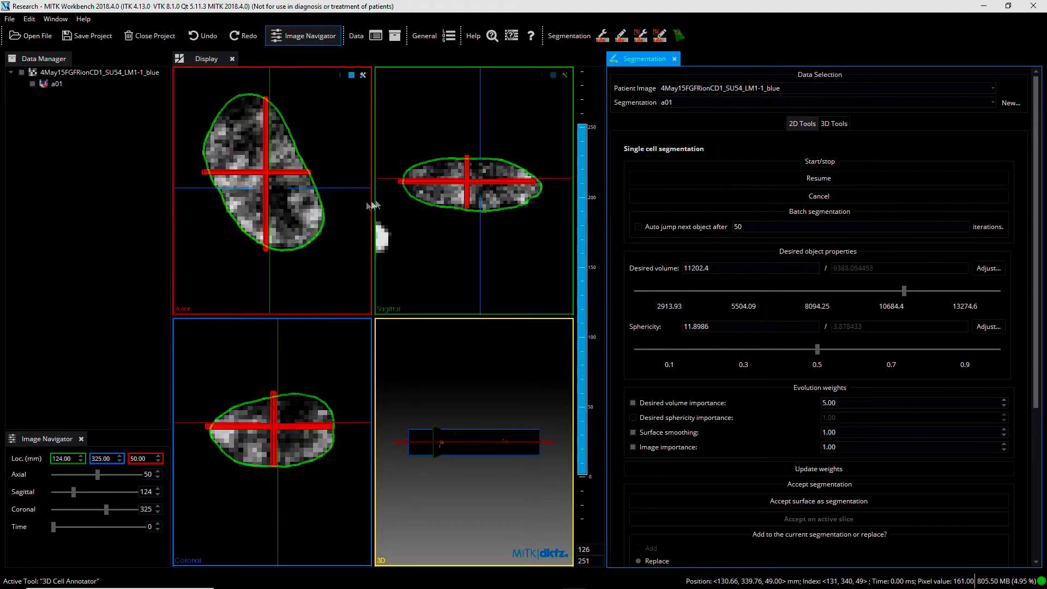
scroll(320, 214, down, 3)
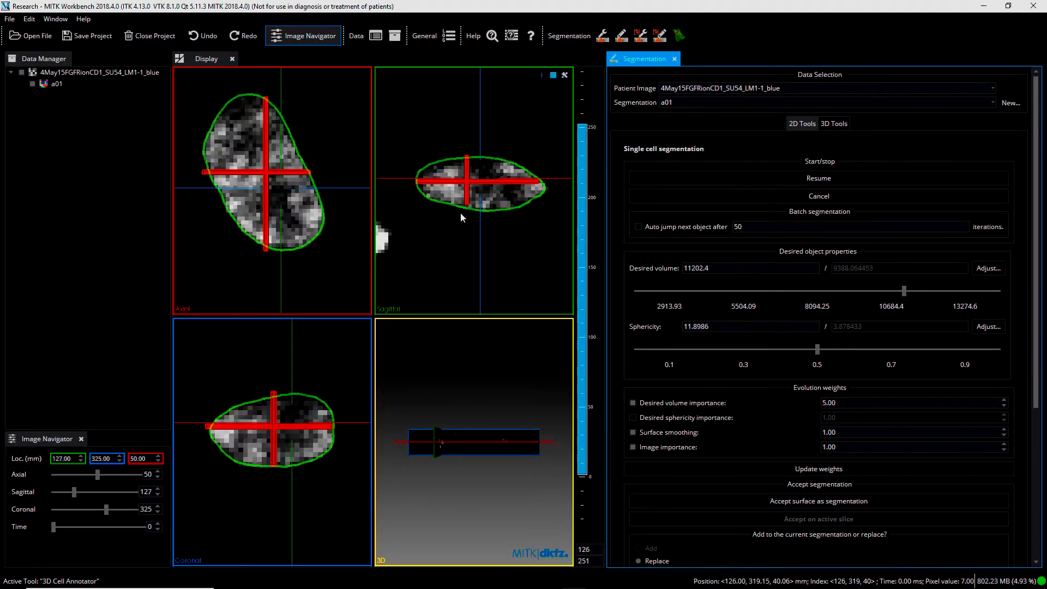
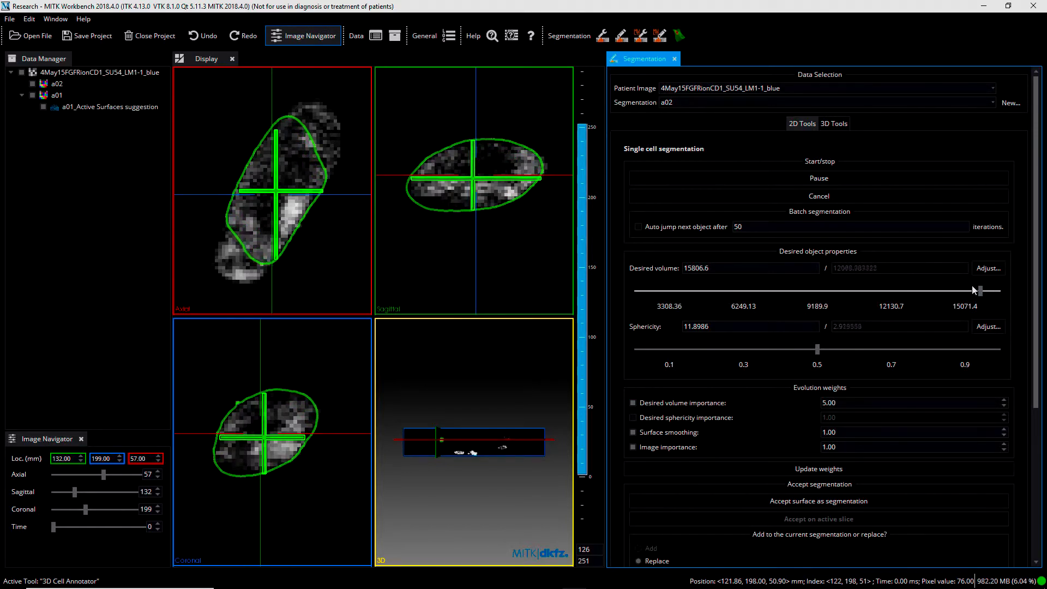
- Raise the desired volume of the running a02 segmentation to 18824.5 and then to 24412.8
drag(974, 290, 934, 293)
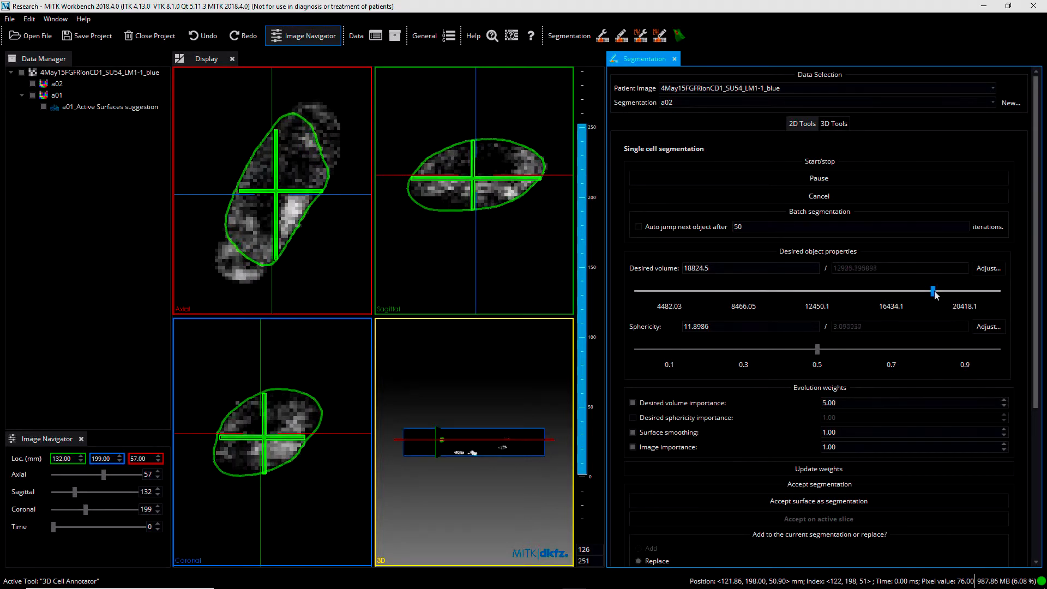
drag(869, 291, 963, 294)
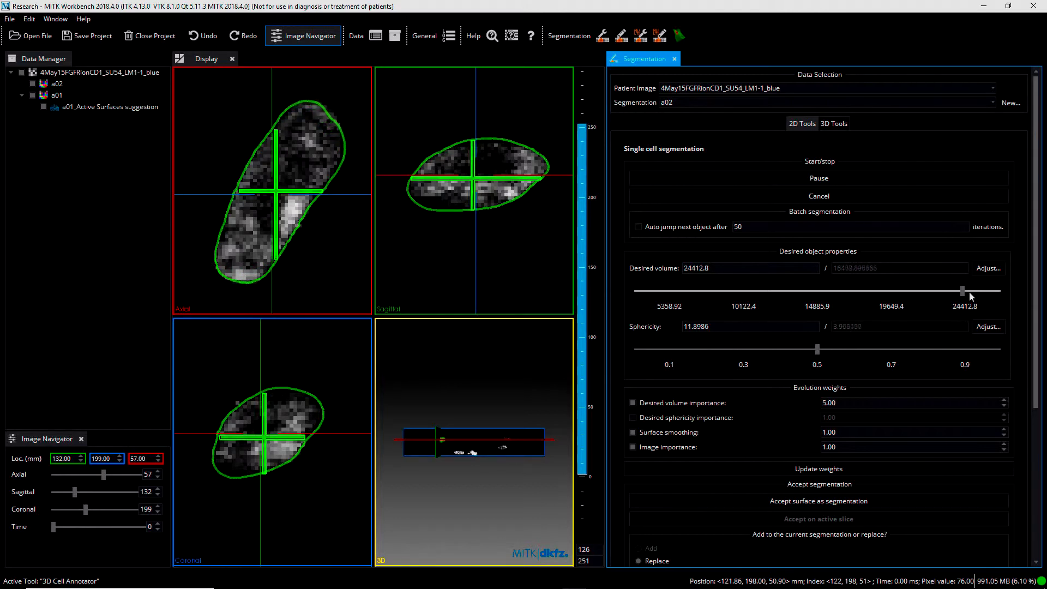
- Pause the a02 segmentation, readjust its volume range, set desired volume importance to 7 and desired sphericity importance to 2, and resume
click(889, 178)
click(988, 267)
double_click(825, 402)
text(7)
double_click(824, 417)
text(2)
click(819, 178)
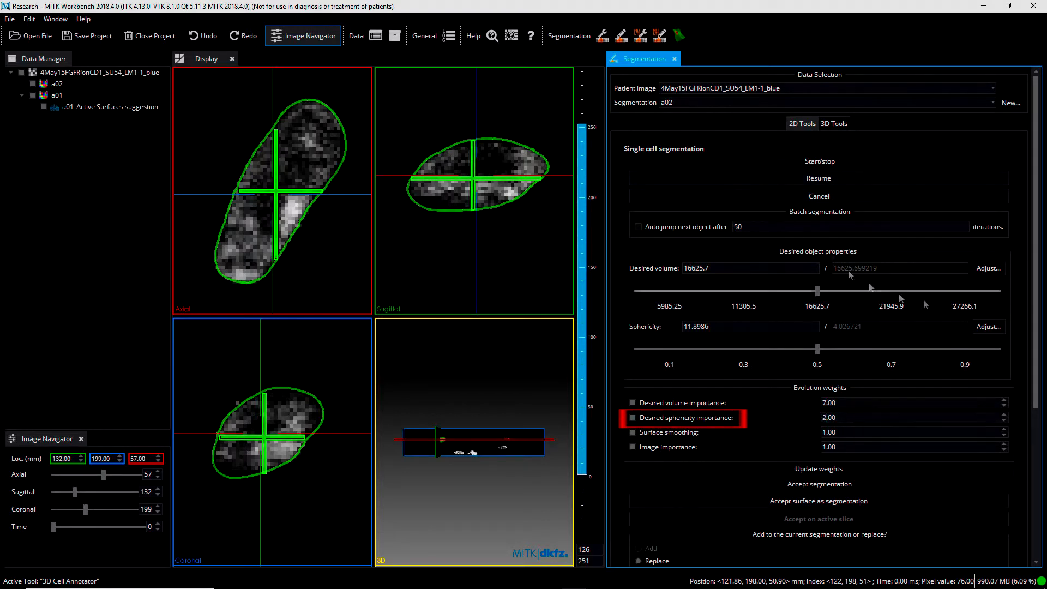
- Lower the running a02 segmentation's desired sphericity to 3.22574, check its contour on neighbouring slices, and pause it
drag(766, 349, 665, 350)
scroll(428, 205, down, 4)
scroll(358, 211, up, 3)
click(818, 177)
- Create a new segmentation named a03 with a blue colour
click(1010, 103)
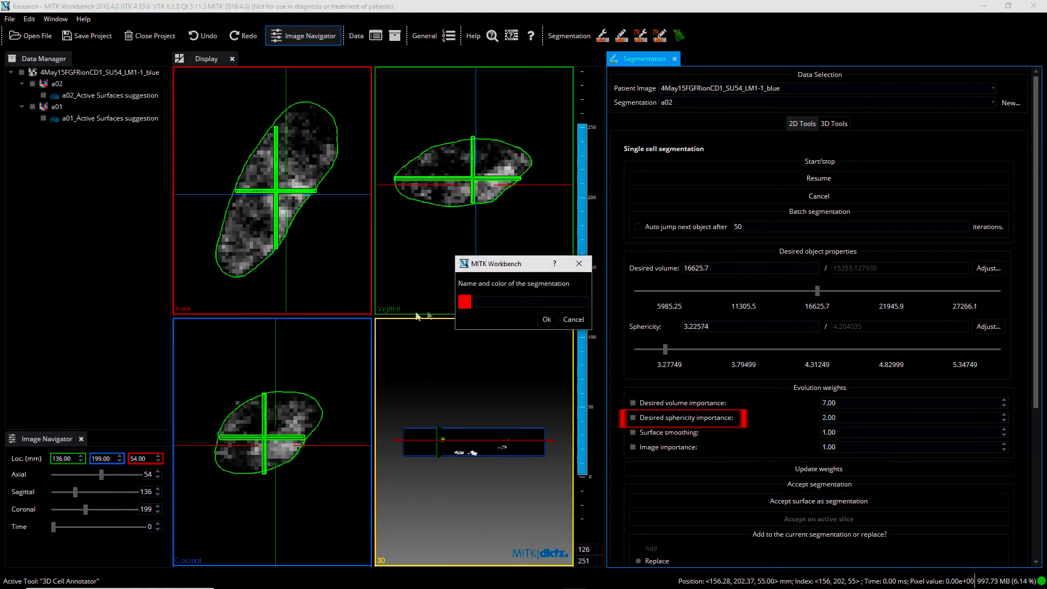
click(464, 301)
click(399, 276)
click(579, 393)
text(a03)
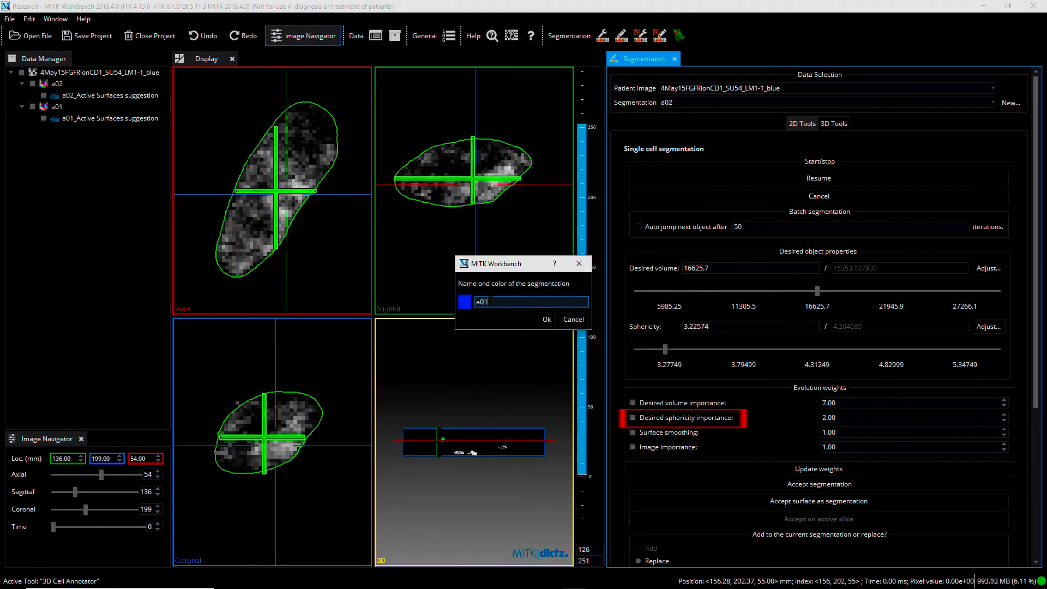
click(546, 319)
- Outline the next nucleus with the Add tool in the axial, sagittal and coronal views, and activate the 3D Cell Annotator
click(683, 159)
right_drag(256, 256, 292, 211)
right_drag(524, 185, 481, 202)
right_drag(266, 447, 308, 347)
mouse_move(269, 240)
mouse_down()
mouse_move(232, 166)
mouse_move(339, 211)
mouse_move(270, 243)
mouse_up()
mouse_move(456, 233)
mouse_down()
mouse_move(423, 210)
mouse_move(526, 178)
mouse_move(520, 246)
mouse_move(455, 233)
mouse_up()
mouse_move(267, 393)
mouse_down()
mouse_move(319, 409)
mouse_move(319, 462)
mouse_move(201, 447)
mouse_move(267, 393)
mouse_up()
click(823, 255)
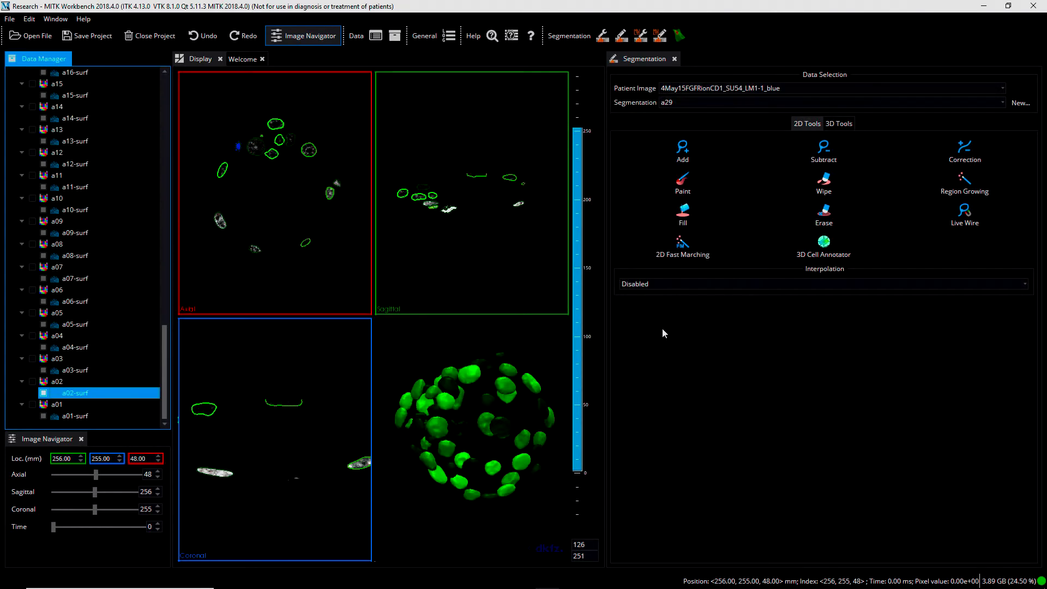
- Maximize the 3D view and change the colour of the a02-surf surface to red (#ff0000)
mouse_move(556, 328)
click(548, 327)
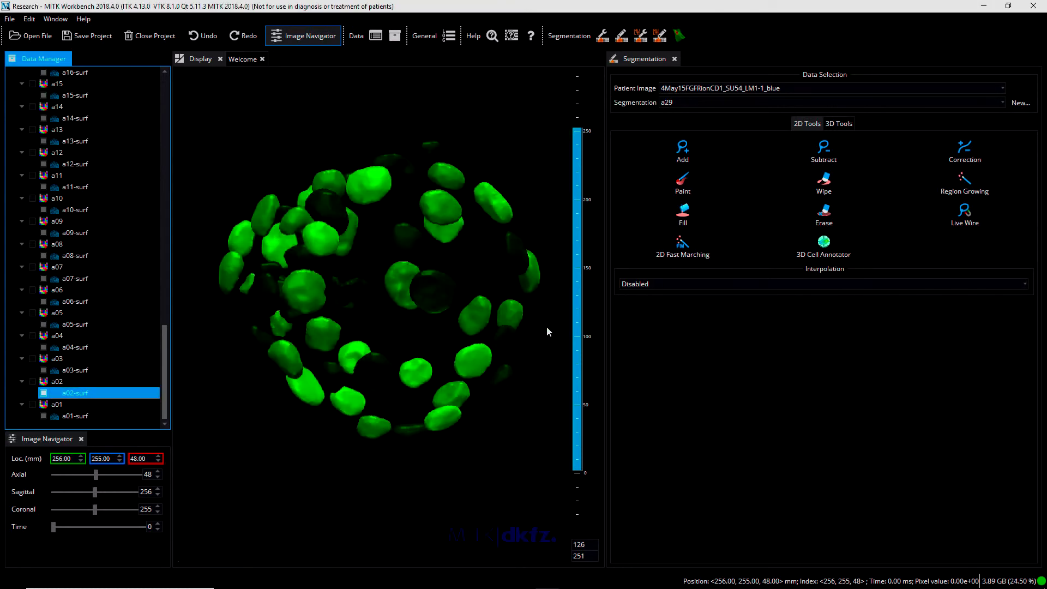
mouse_move(343, 358)
mouse_down()
mouse_move(335, 296)
mouse_move(374, 362)
mouse_move(407, 374)
mouse_move(342, 352)
mouse_up()
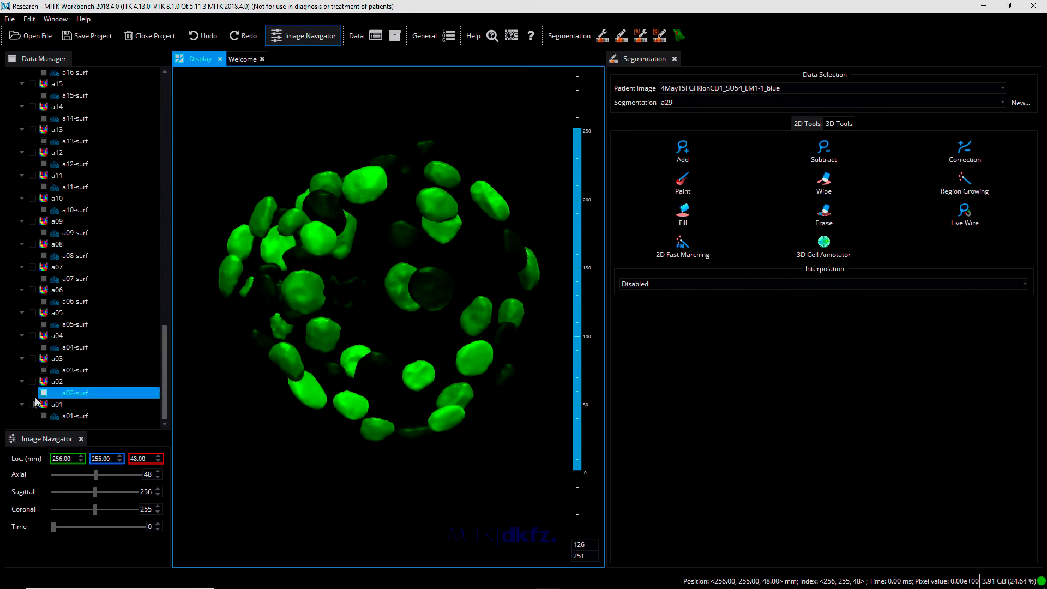
right_click(54, 393)
click(125, 520)
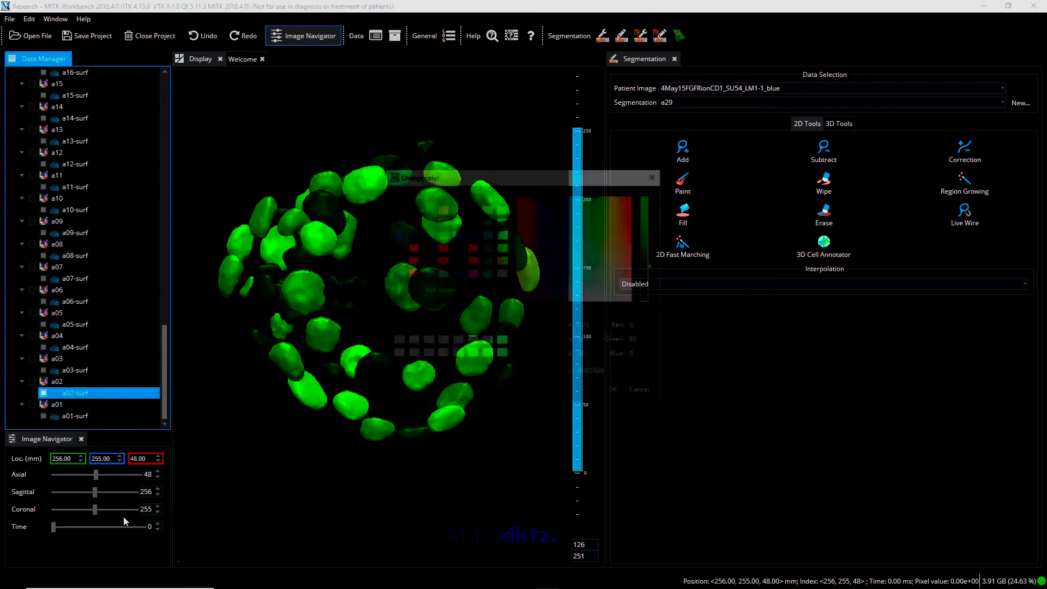
click(411, 248)
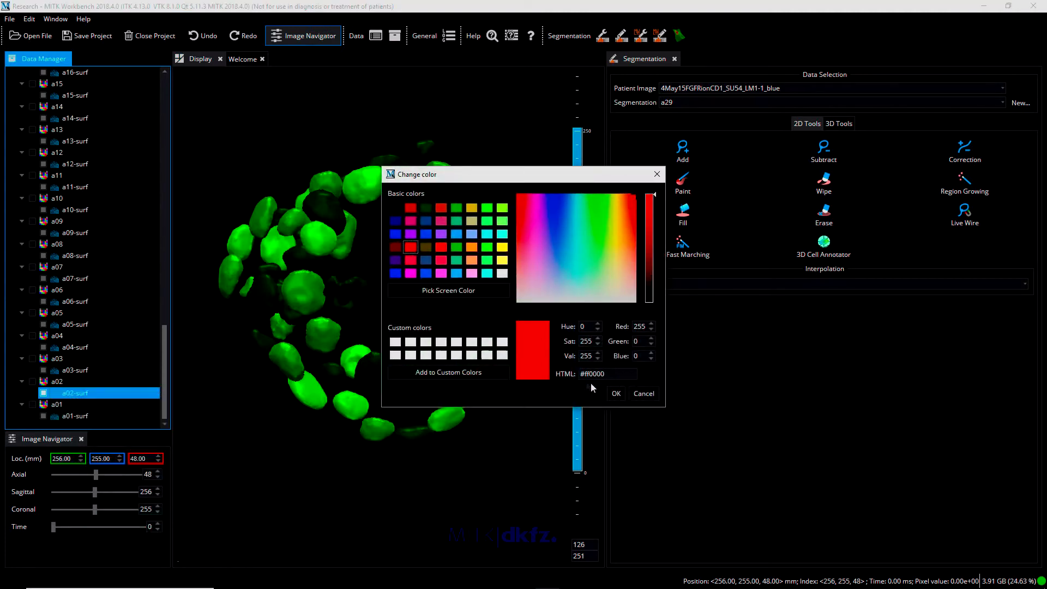
click(617, 394)
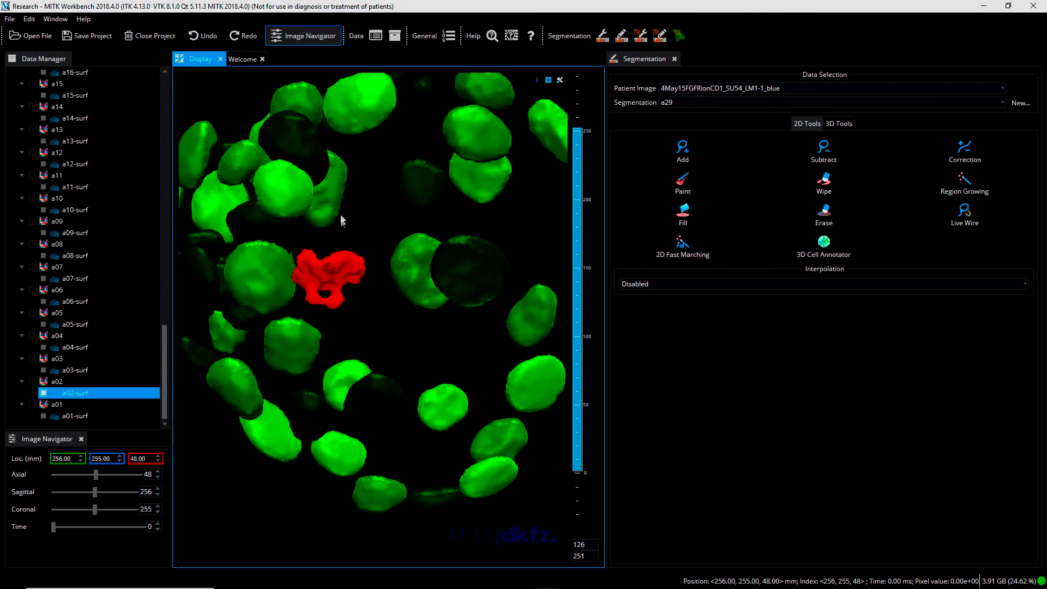
right_drag(341, 220, 335, 314)
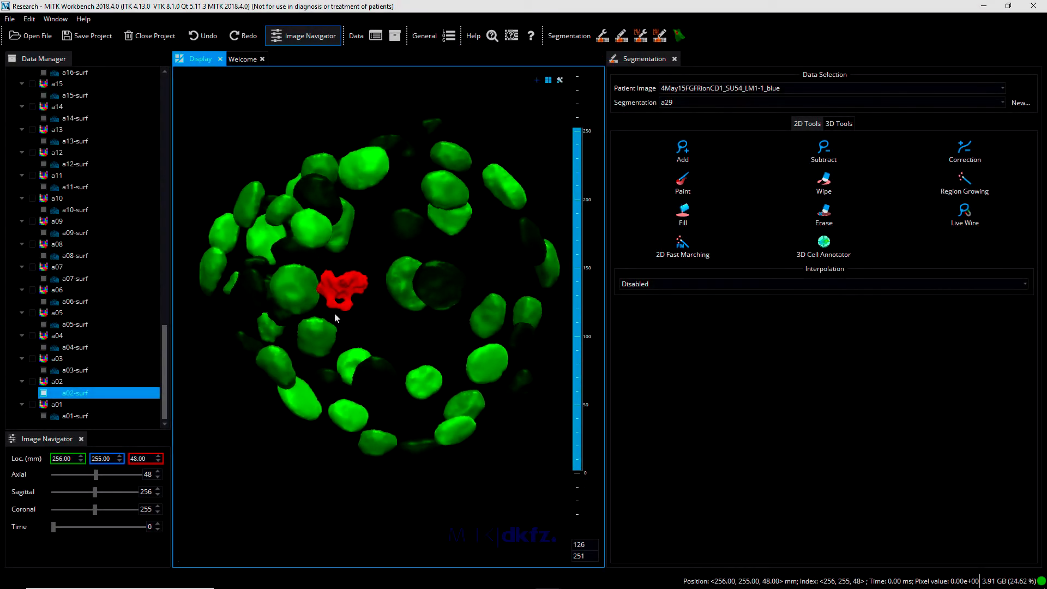
- Save the a02 segmentation to the Desktop in Nifti format as Segmentation_Cell02.nii
right_click(64, 382)
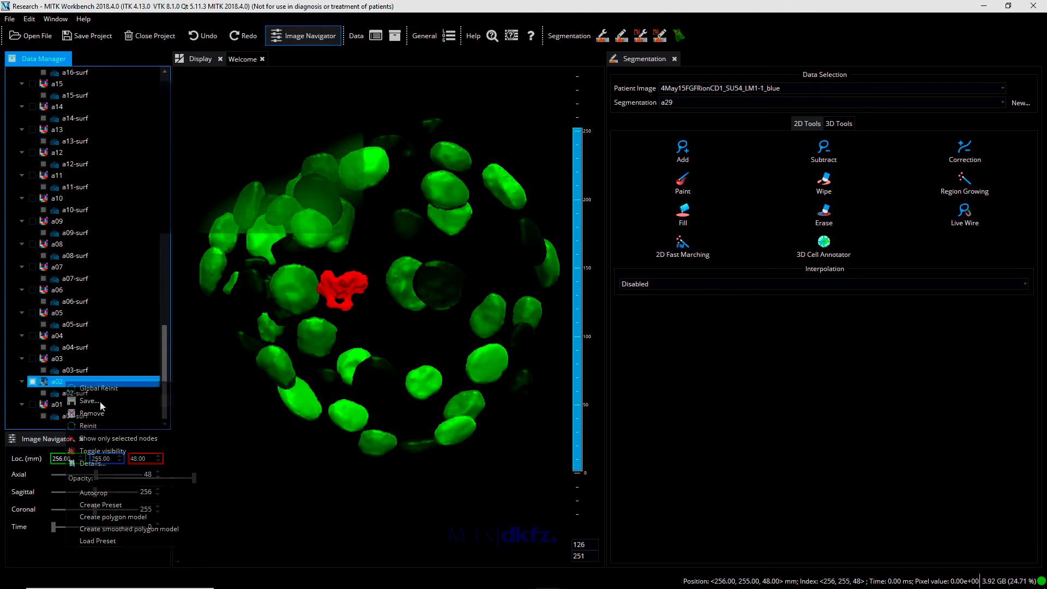
click(100, 403)
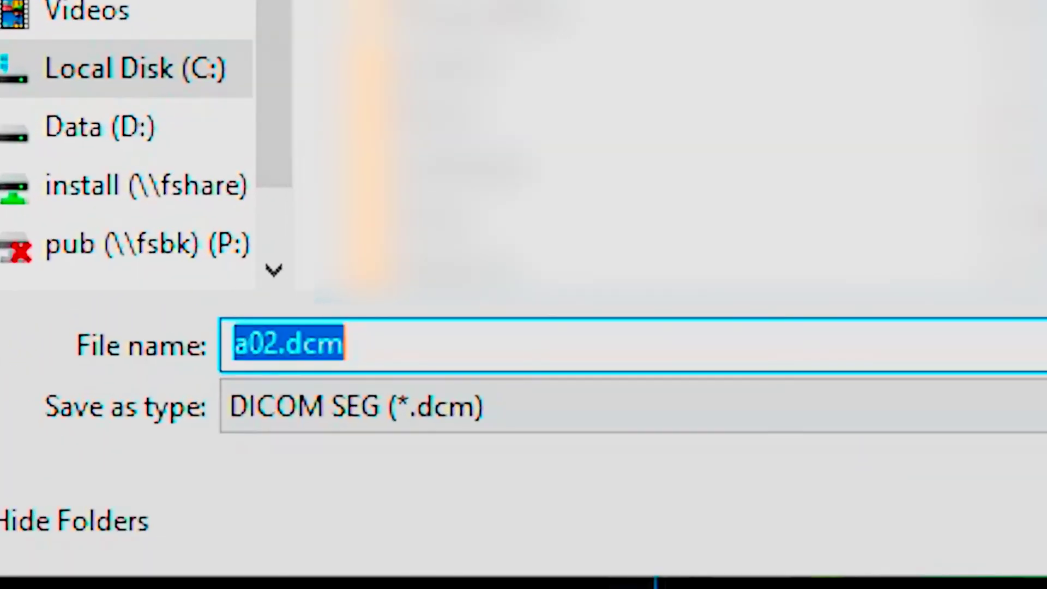
click(603, 420)
click(586, 563)
click(280, 344)
drag(276, 346, 238, 347)
text(Segmentatio)
text(n)
text(_Cel.nii)
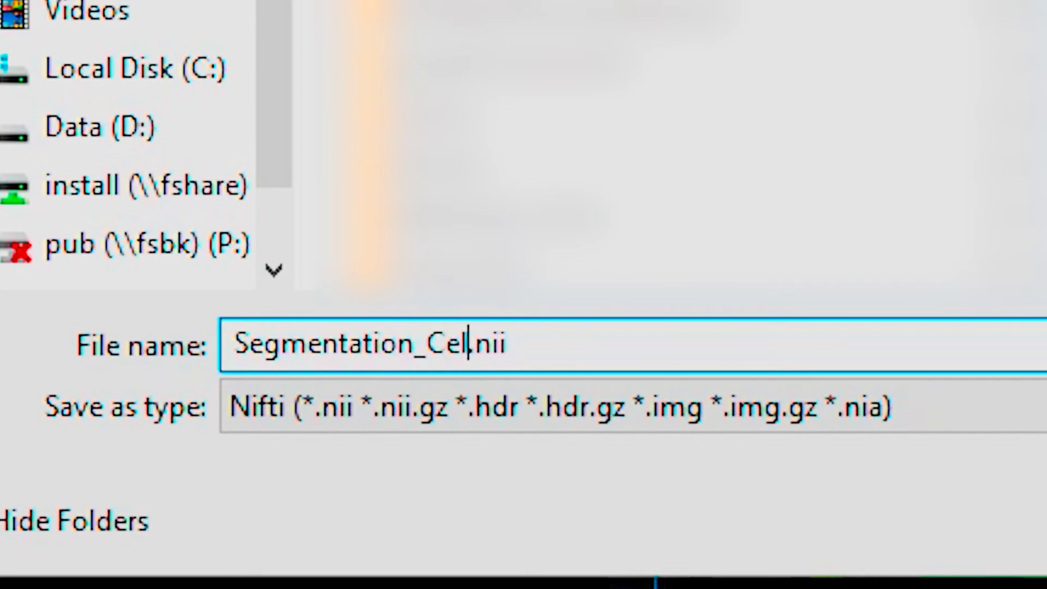
key(BackSpace)
text(ll02)
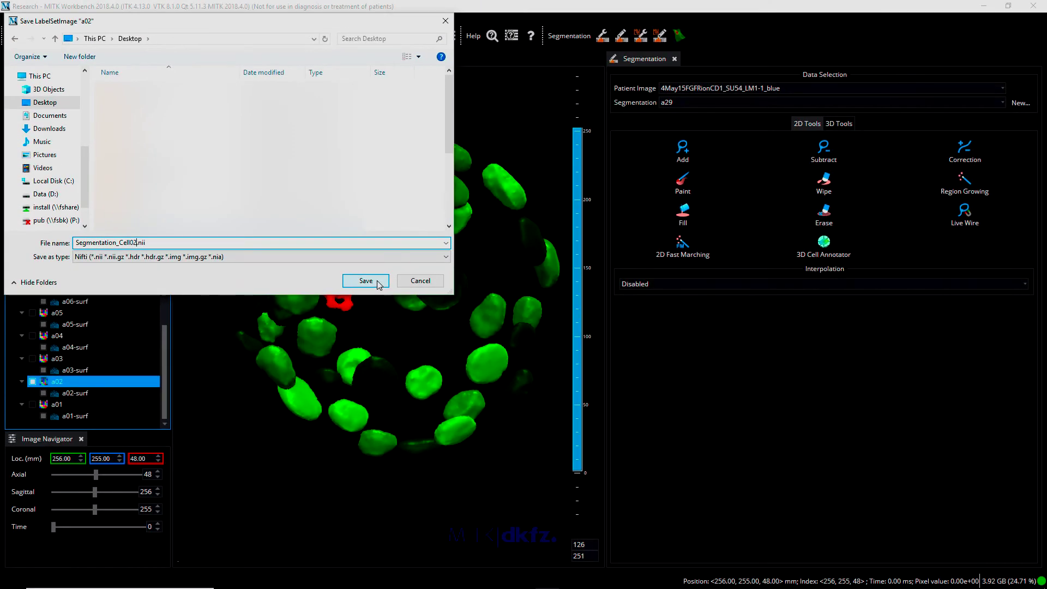
click(375, 279)
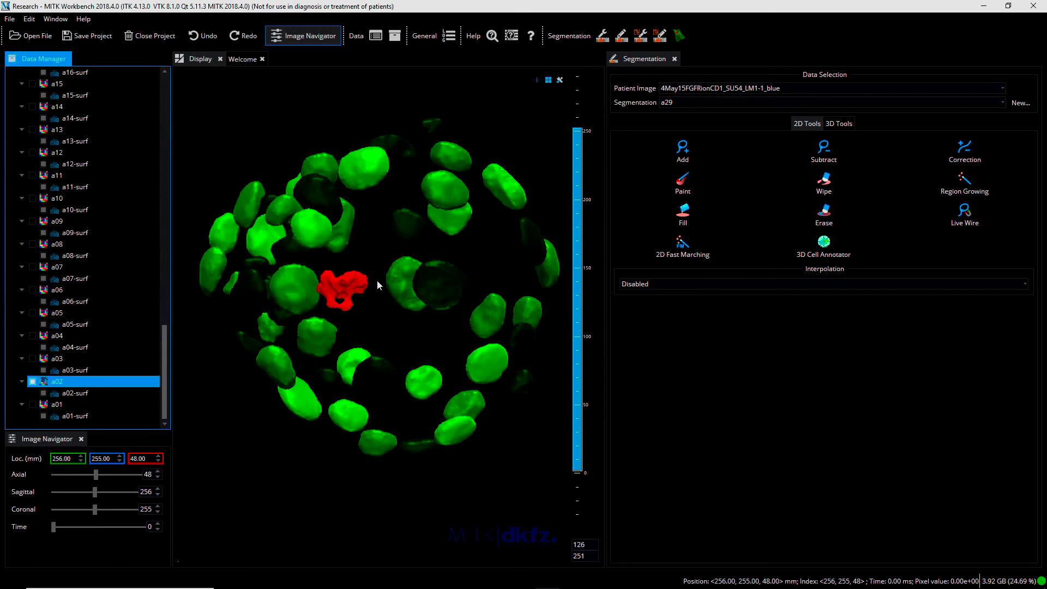